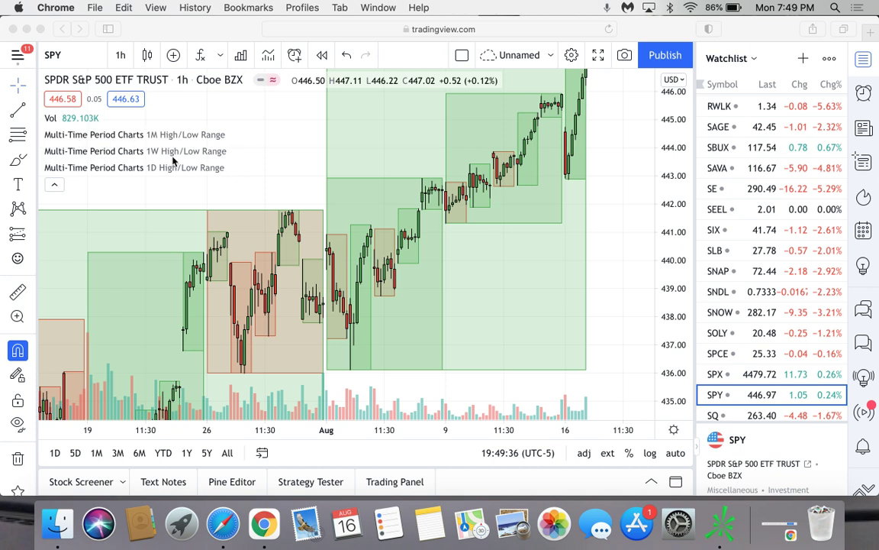
Step: Bring the Safari window showing the SPY 1h chart to the front
left_click(552, 55)
Step: Load the saved 'MTPC Overlay Chart' layout from the layout menu
left_click(551, 55)
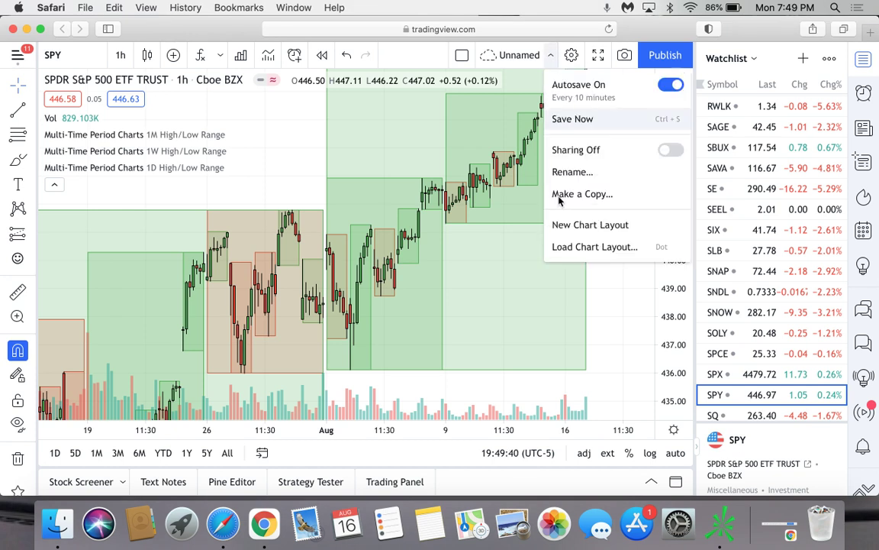
left_click(570, 249)
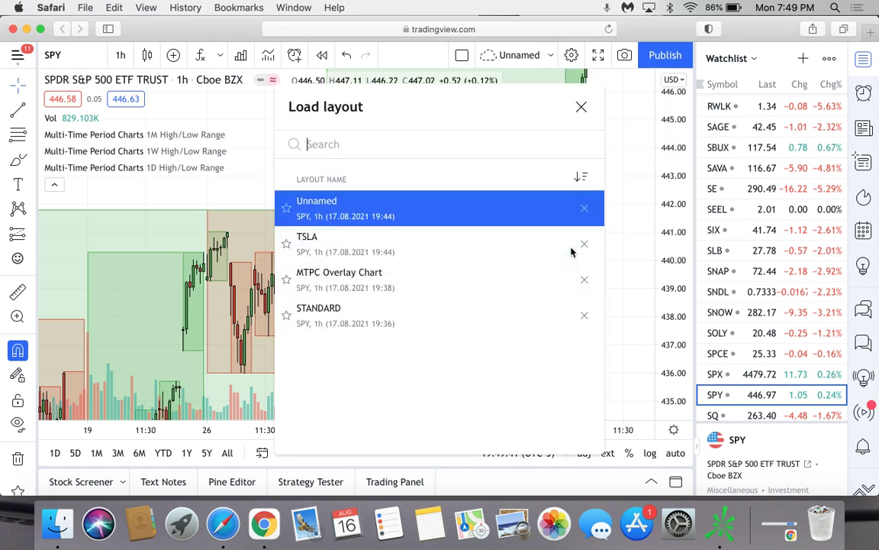
left_click(425, 251)
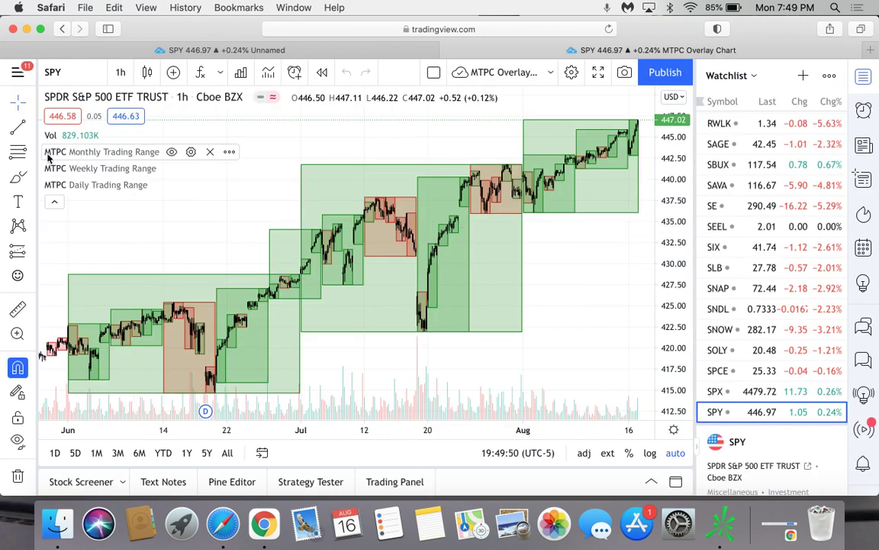
left_click(191, 153)
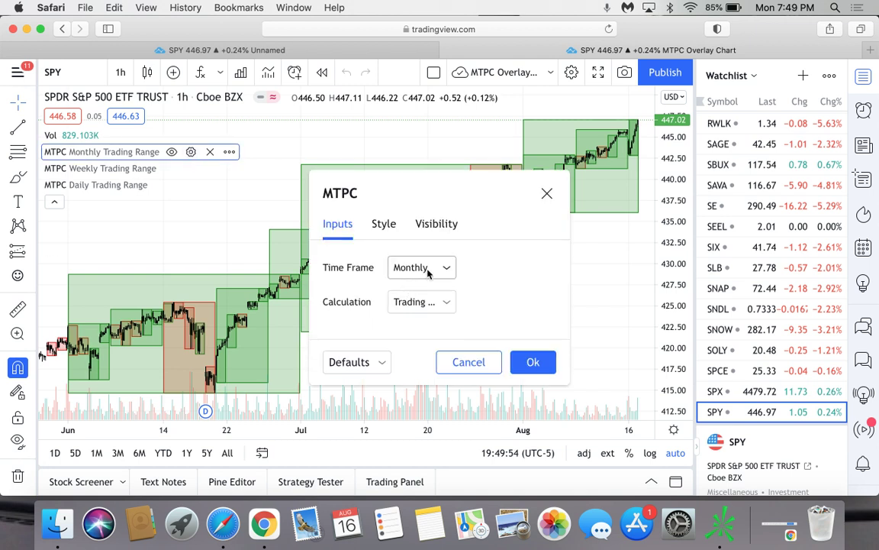
left_click(445, 302)
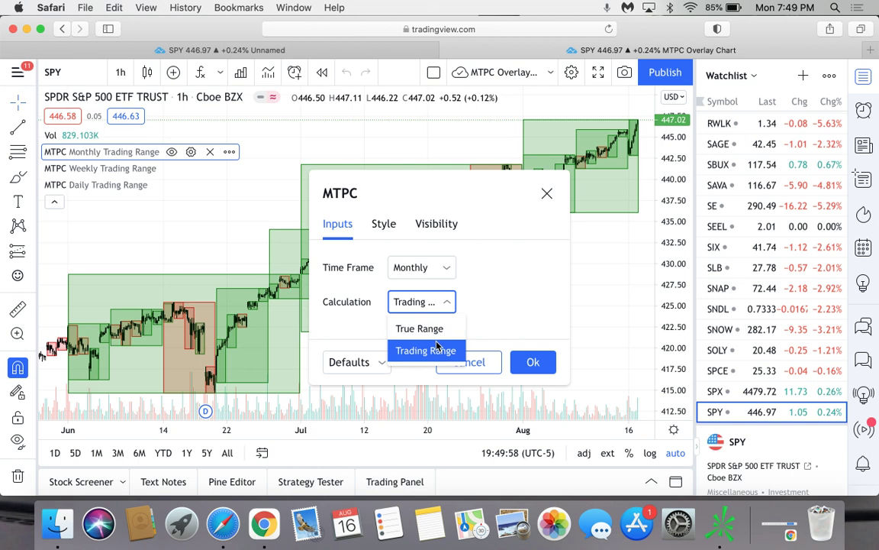
left_click(469, 358)
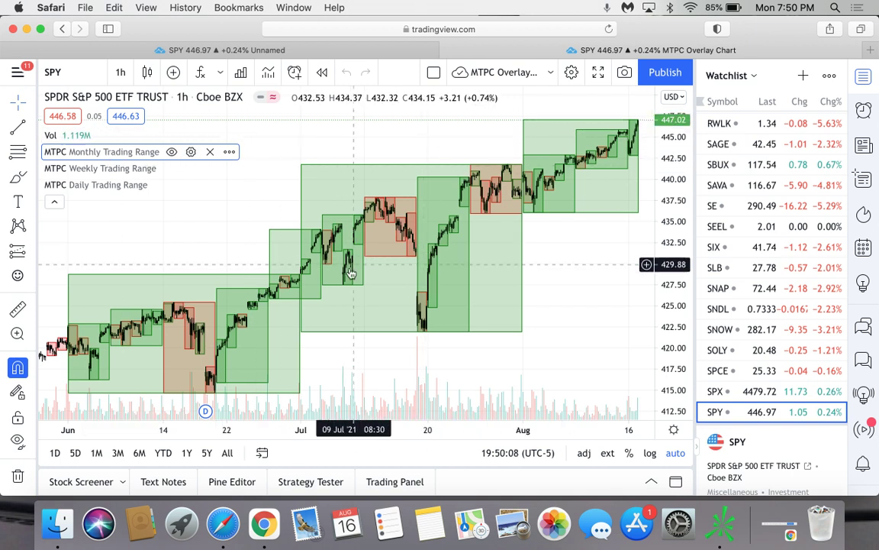
Step: Create a new blank SPY 1h chart layout and bring up Indicators & Strategies
left_click(550, 74)
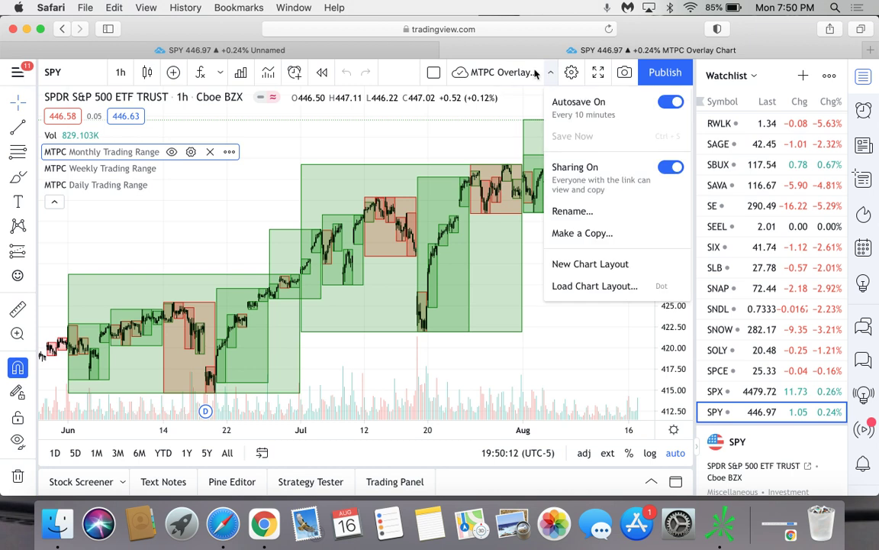
left_click(582, 264)
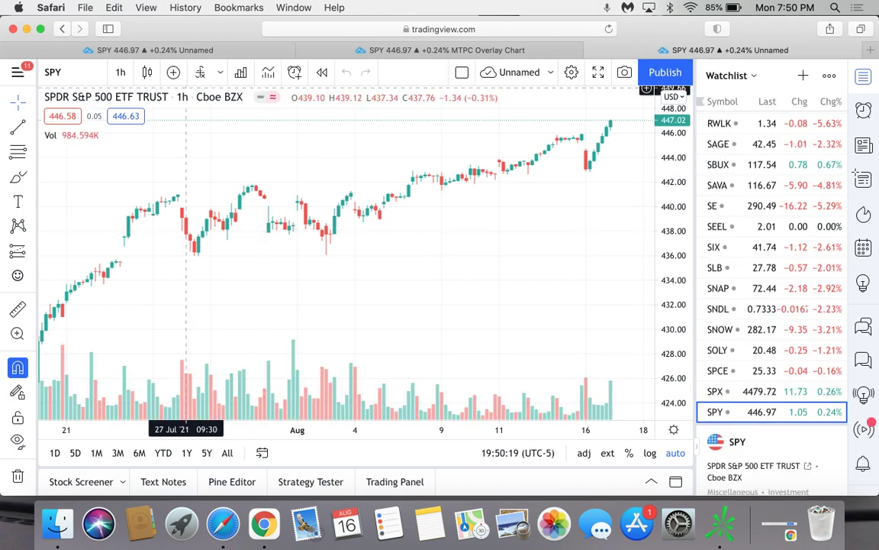
left_click(200, 75)
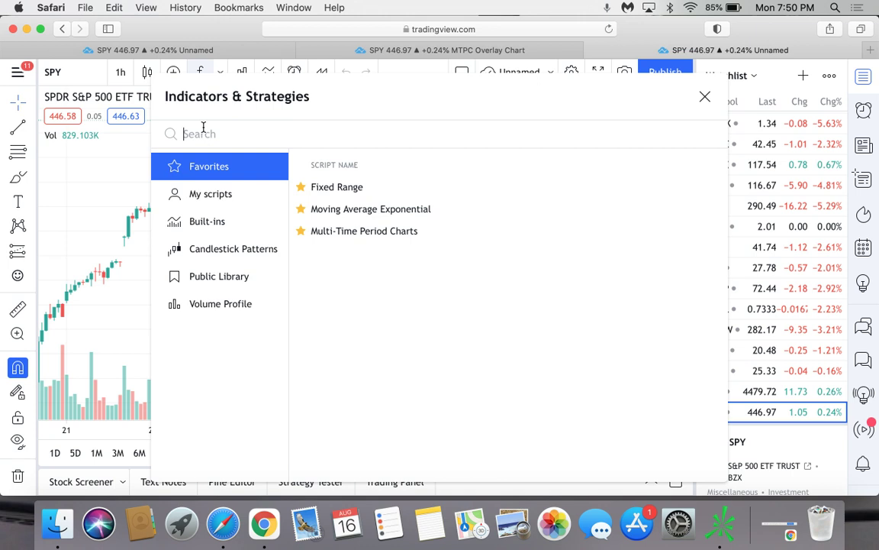
Step: Search 'multi-time', favourite Multi-Time Period Charts, and add it to the chart three times
type("multi")
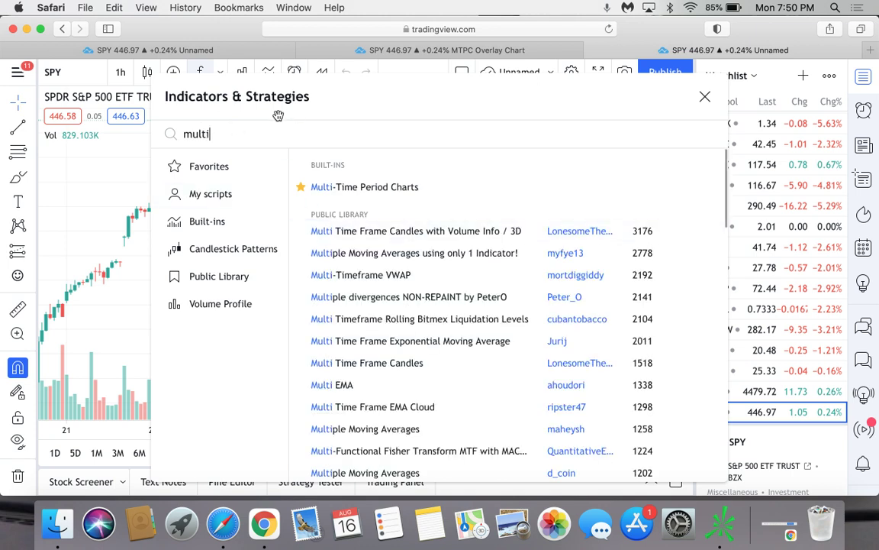
type("-time")
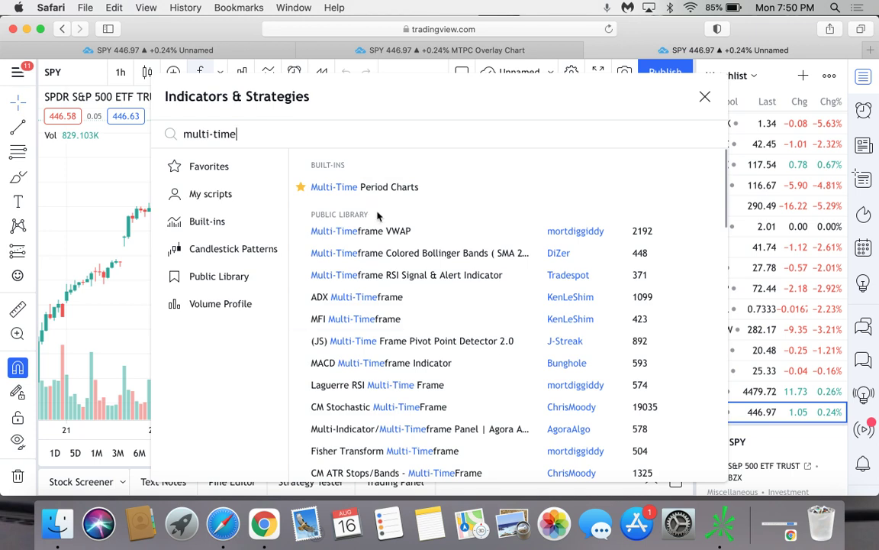
left_click(302, 188)
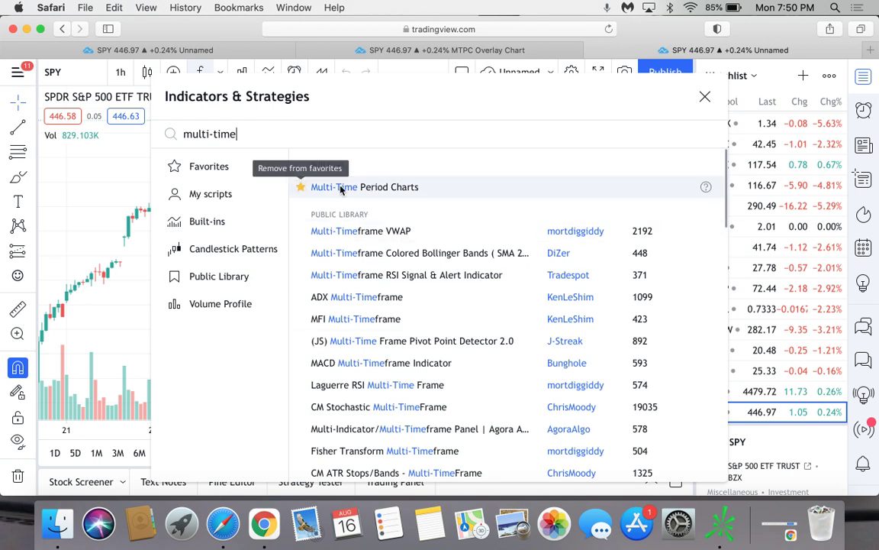
left_click(380, 190)
left_click(380, 190)
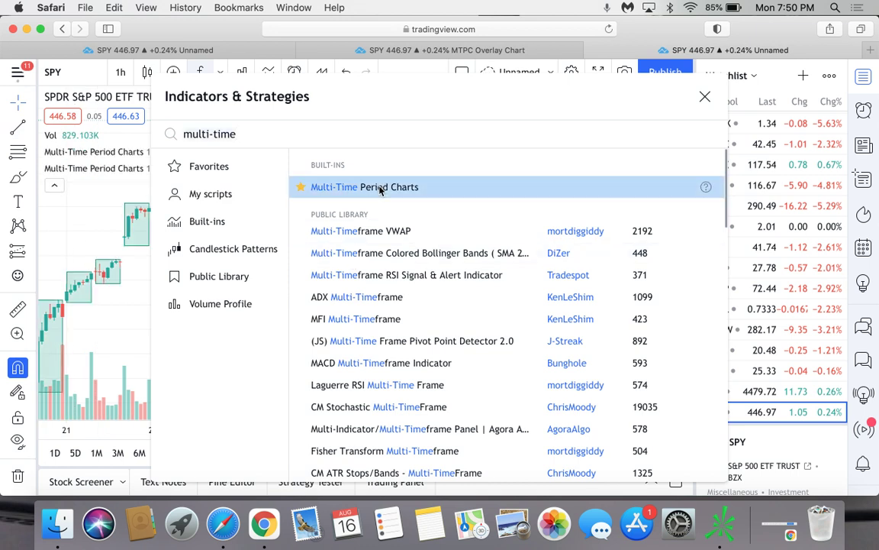
left_click(381, 190)
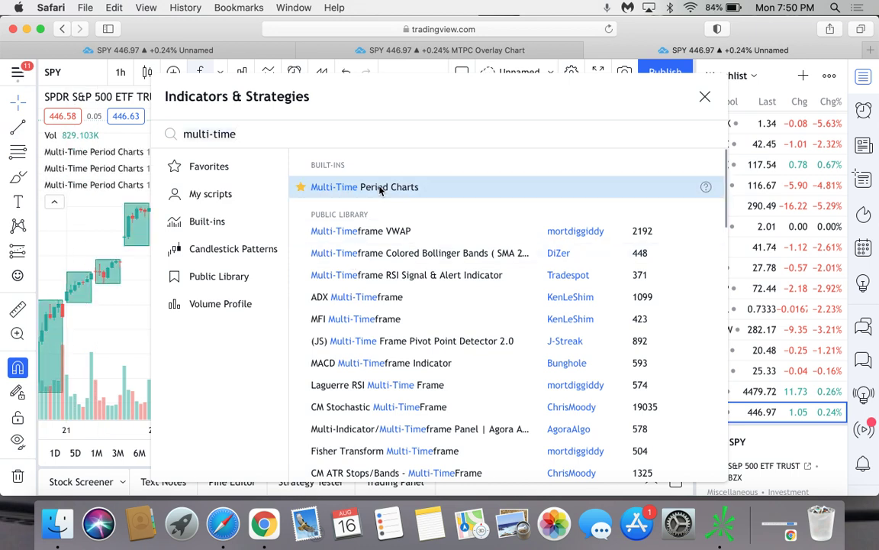
left_click(704, 96)
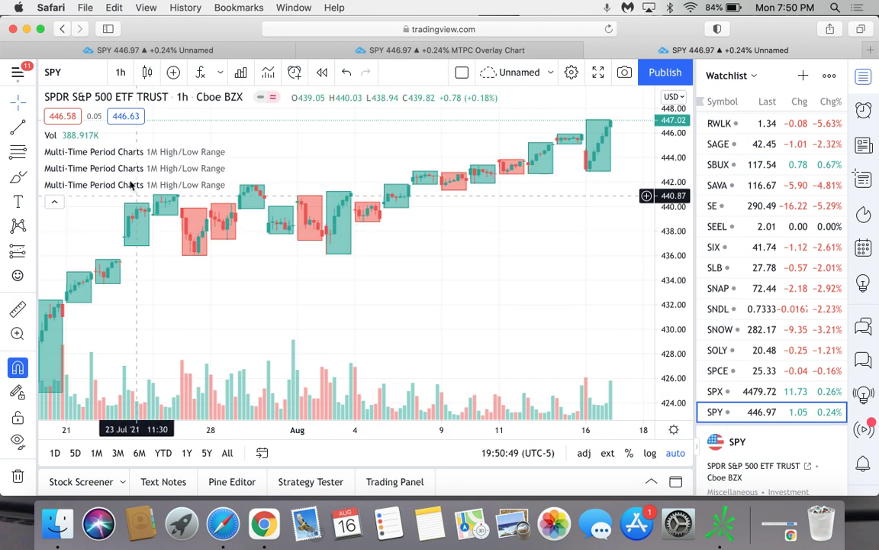
Step: Give the first 1M High/Low Range overlay green rising-month boxes, keeping falling months red
left_click(258, 152)
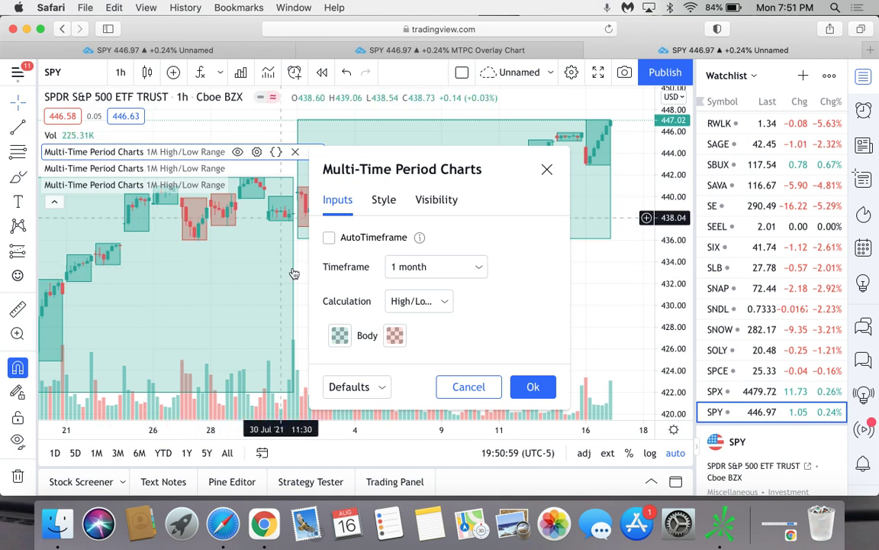
left_click(339, 335)
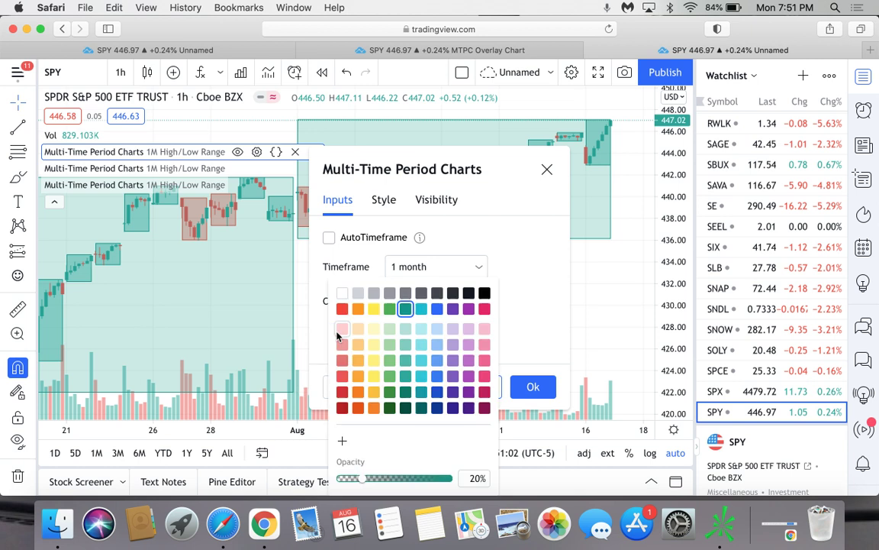
left_click(389, 309)
left_click(534, 261)
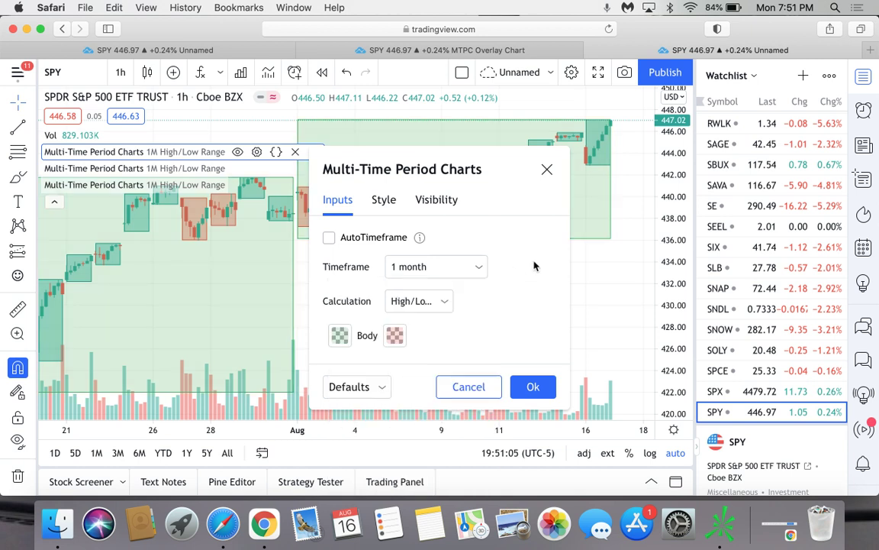
left_click(397, 335)
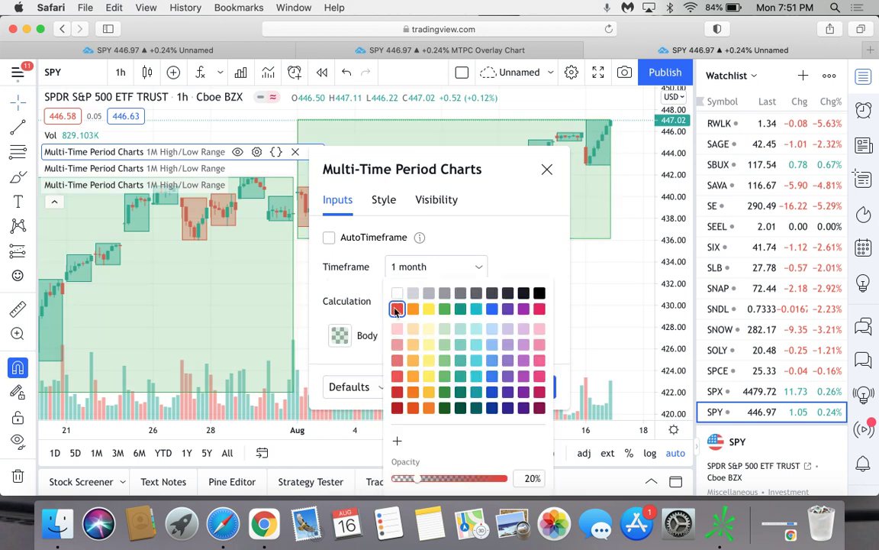
left_click(503, 252)
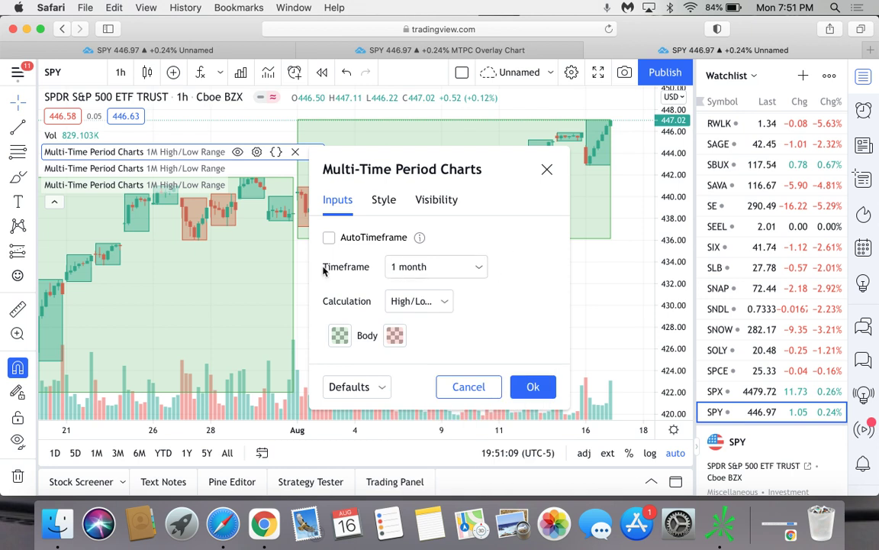
left_click(445, 302)
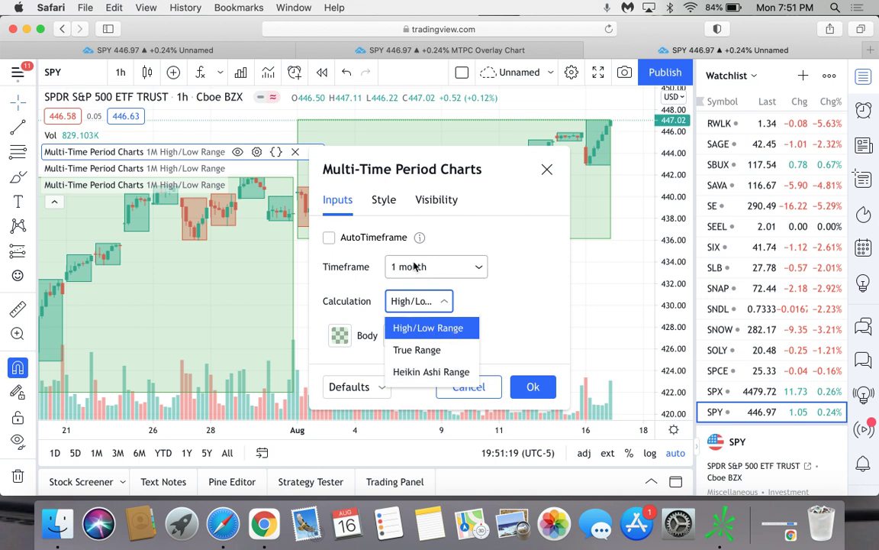
left_click(537, 387)
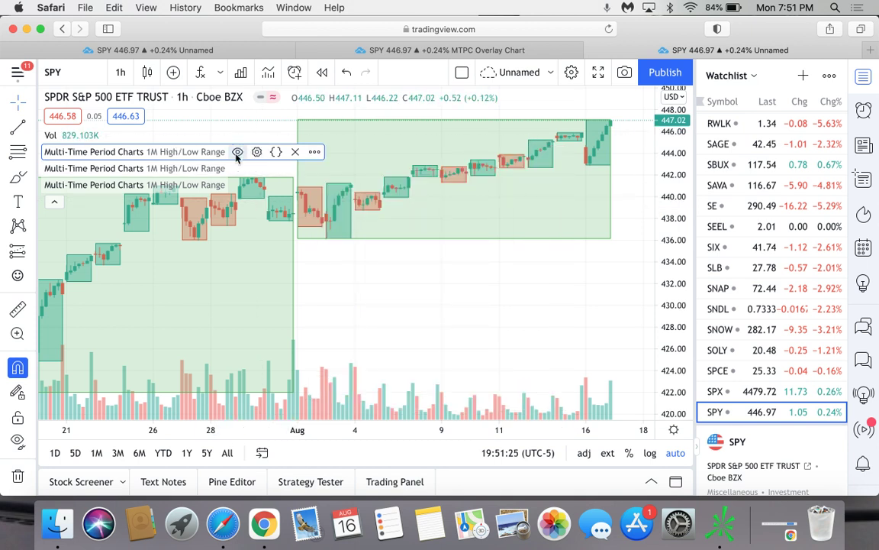
Step: Switch the second overlay to a 1 week timeframe, AutoTimeframe off, with green rising-week boxes
left_click(256, 169)
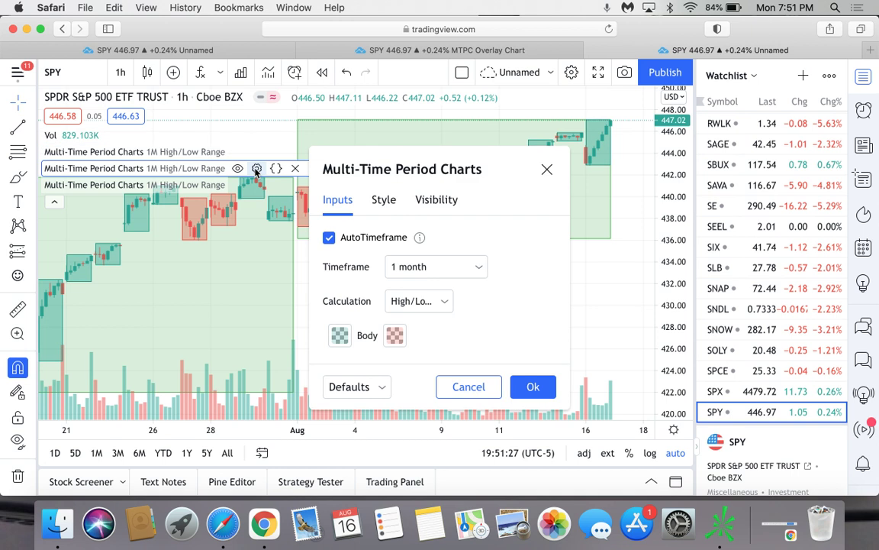
left_click(329, 238)
left_click(412, 267)
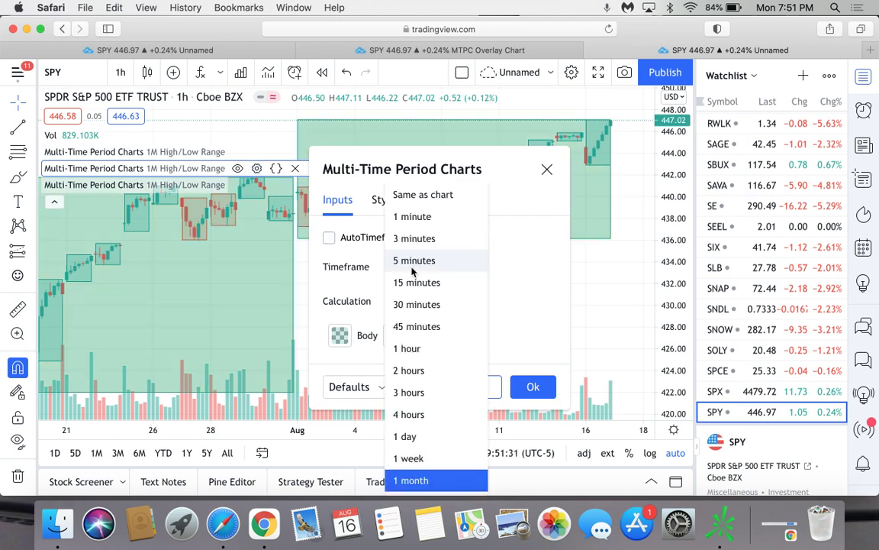
left_click(411, 458)
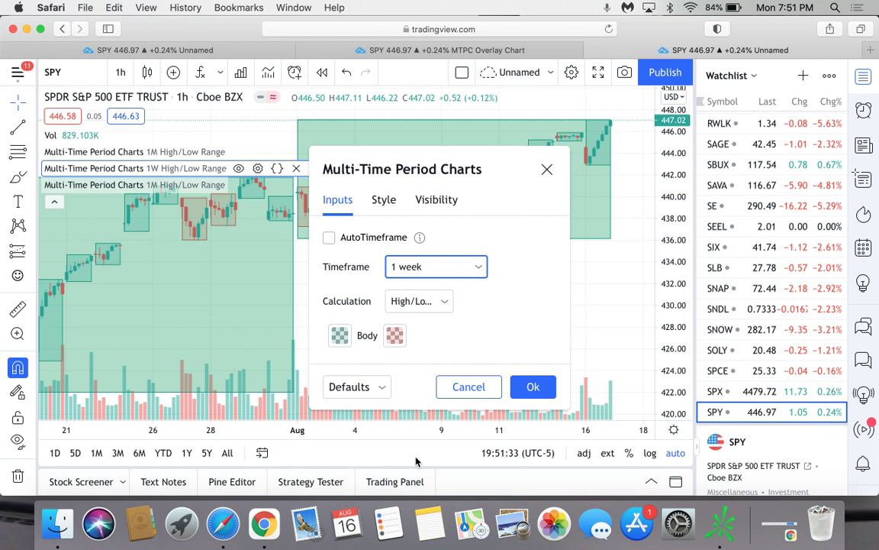
left_click(340, 335)
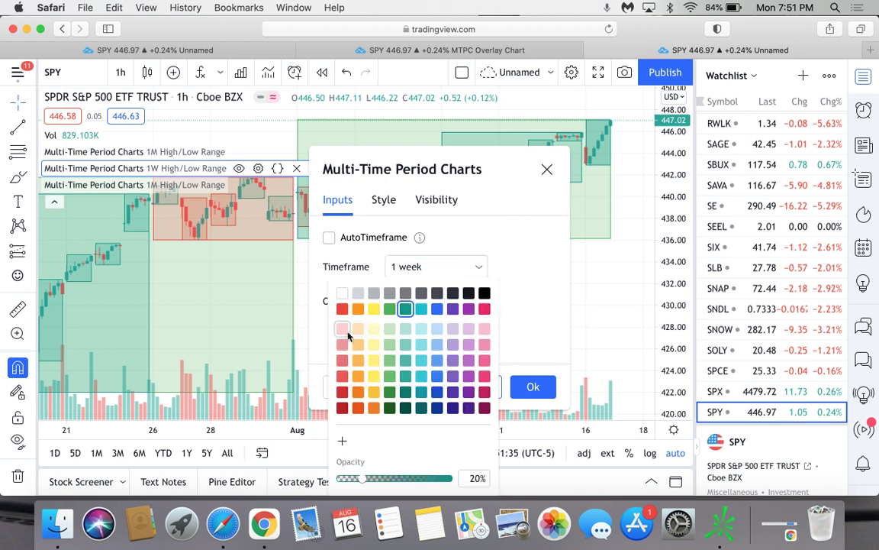
left_click(390, 309)
left_click(527, 385)
left_click(533, 386)
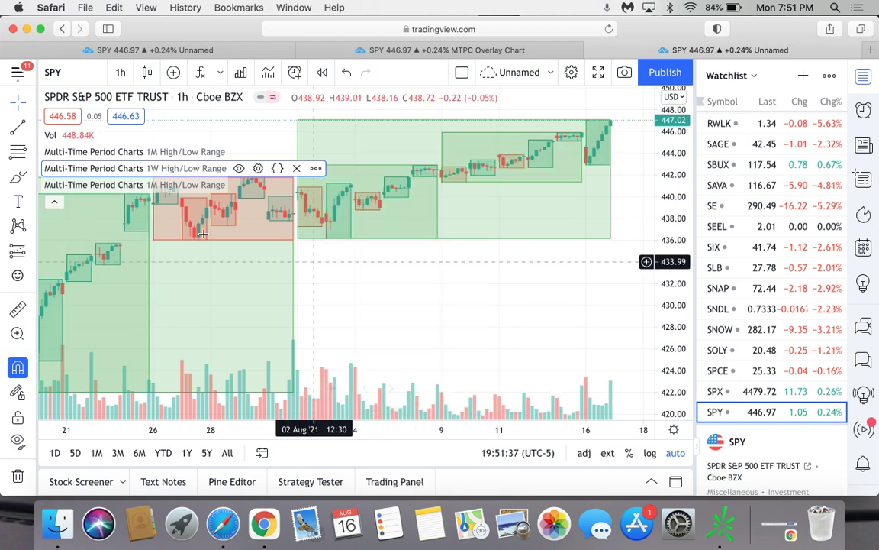
left_click(258, 185)
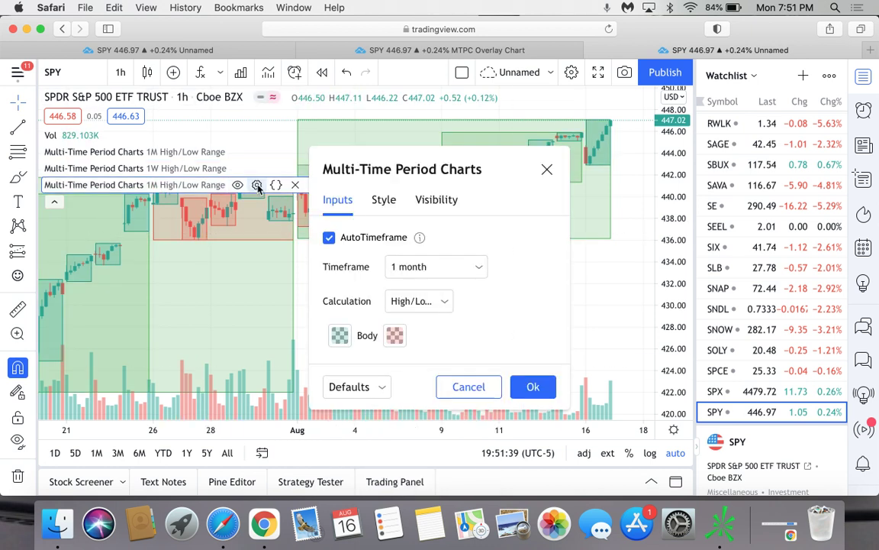
Step: Turn off AutoTimeframe on the third overlay and set its timeframe to 1 day
left_click(329, 238)
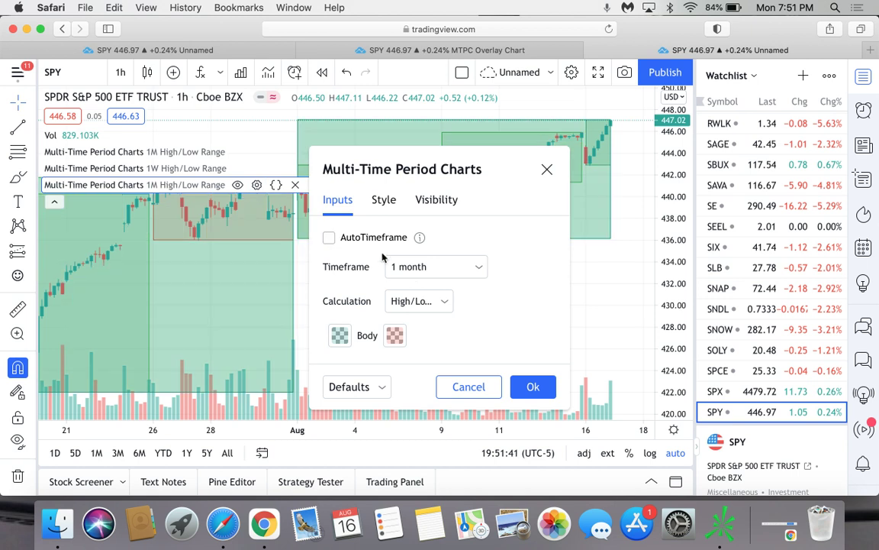
left_click(435, 266)
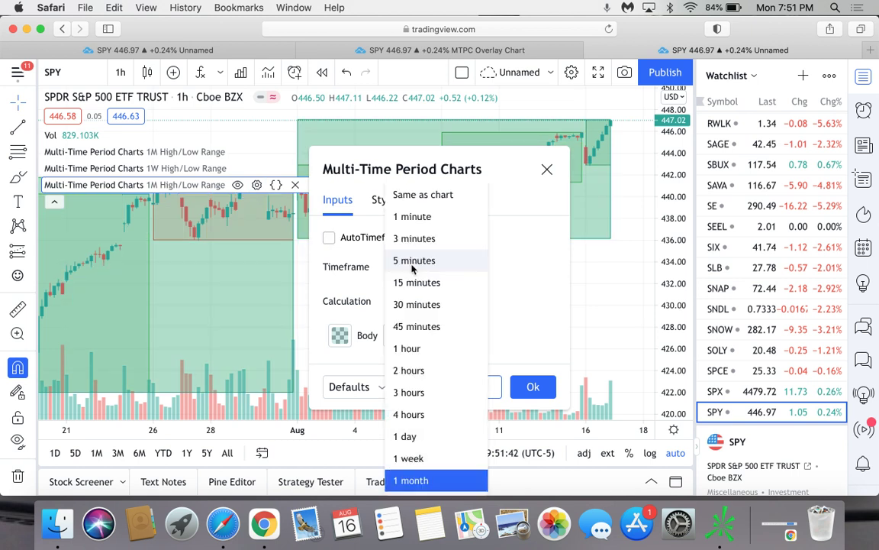
left_click(406, 435)
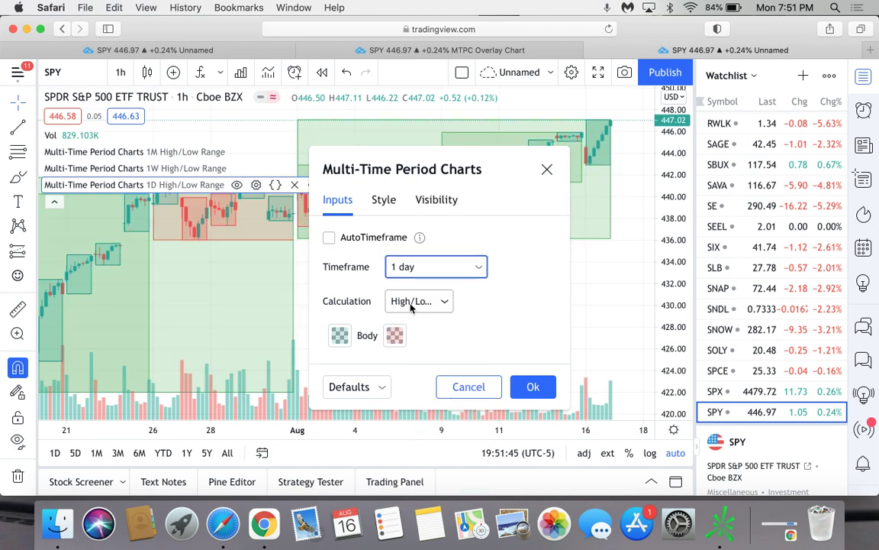
left_click(340, 335)
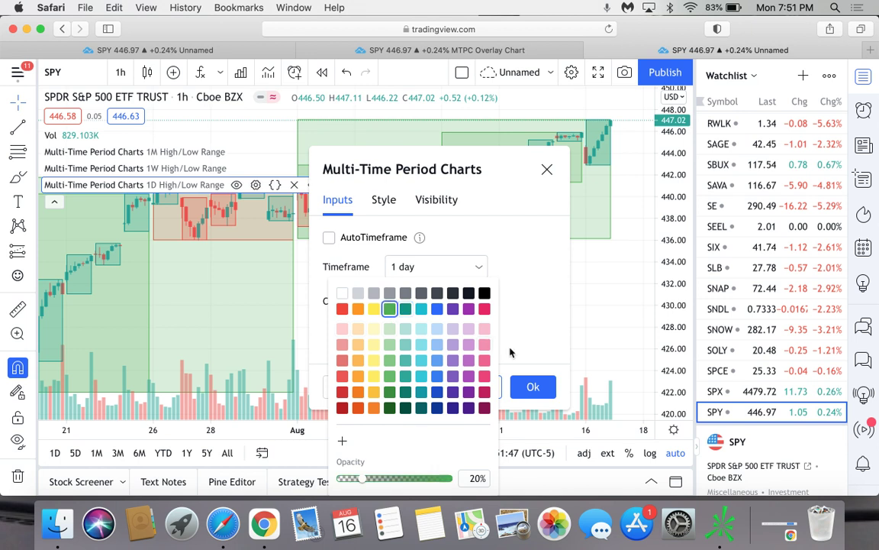
left_click(532, 386)
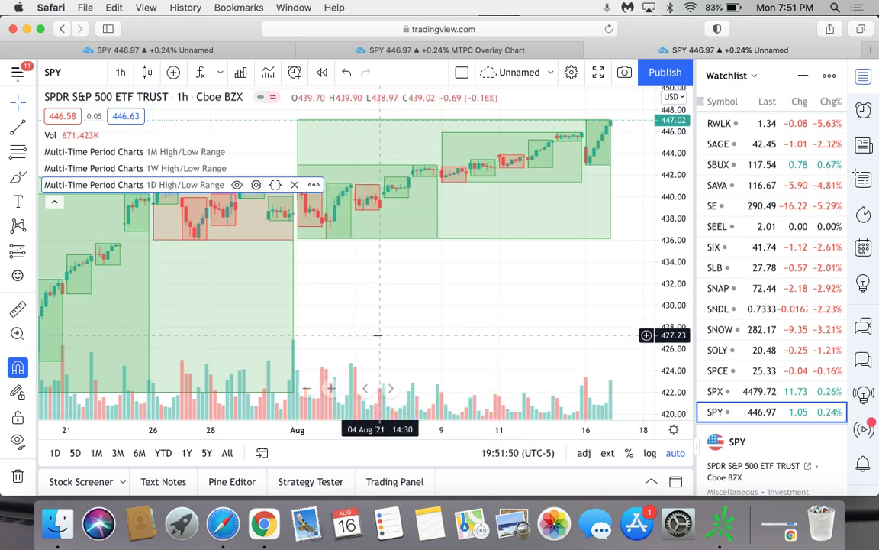
scroll(378, 334, "down", 5)
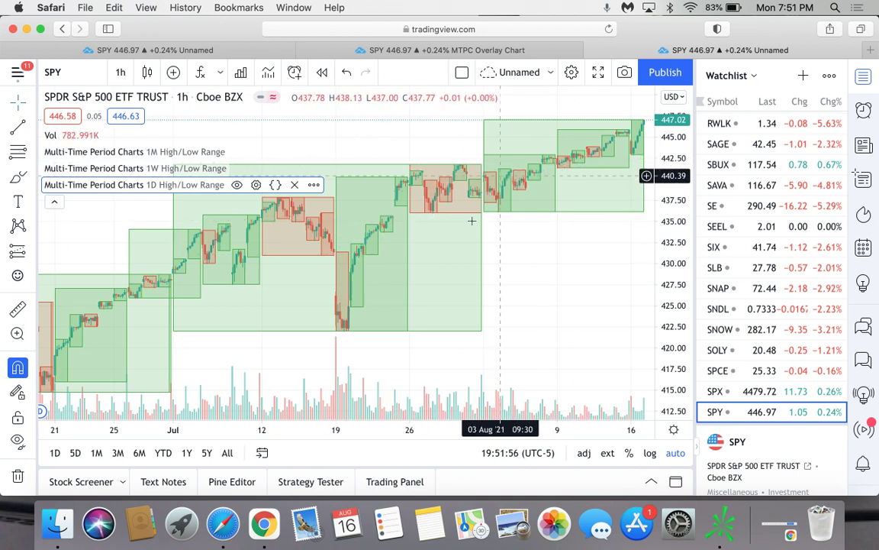
scroll(463, 321, "up", 5)
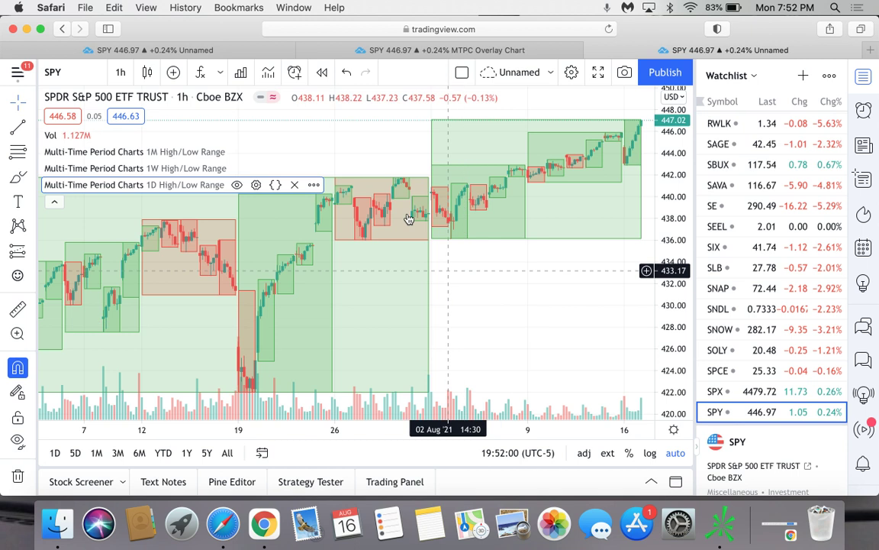
Step: In chart settings, make rising candle bodies green and falling bodies bright red
left_click(572, 73)
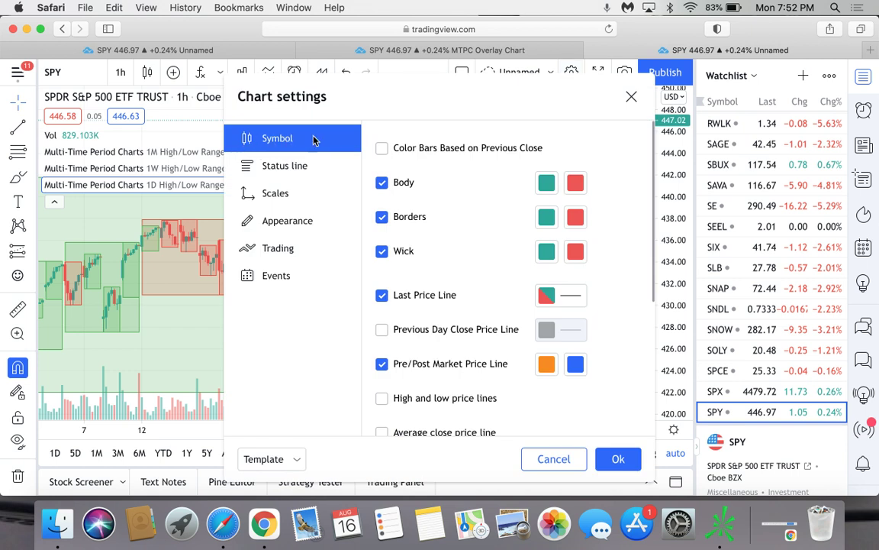
left_click(546, 184)
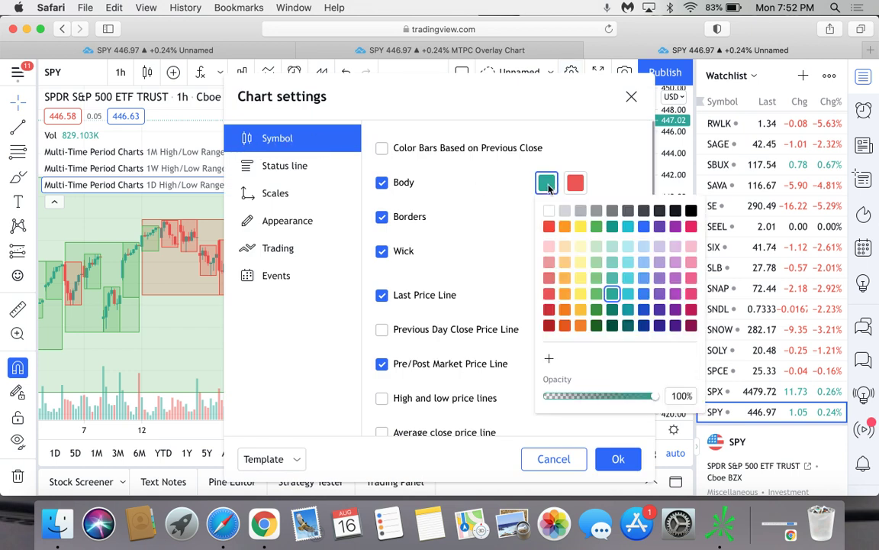
left_click(596, 226)
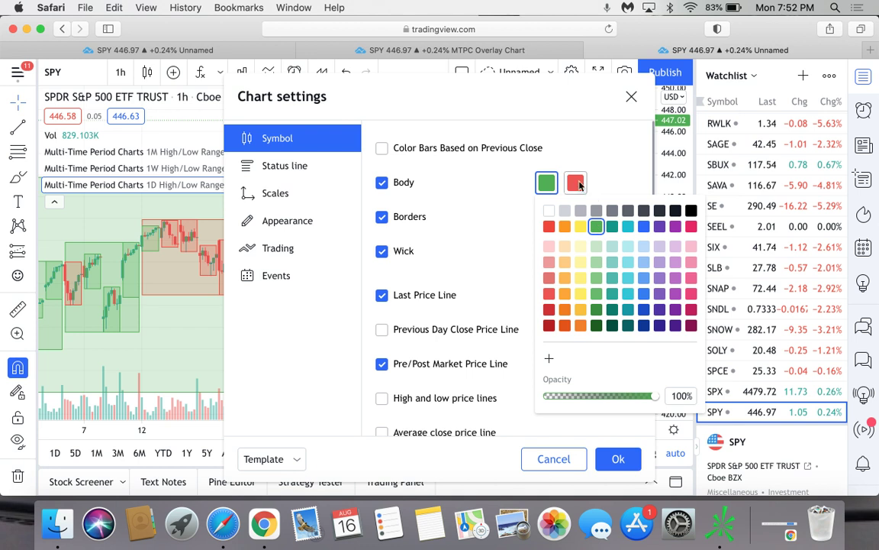
left_click(575, 183)
left_click(579, 228)
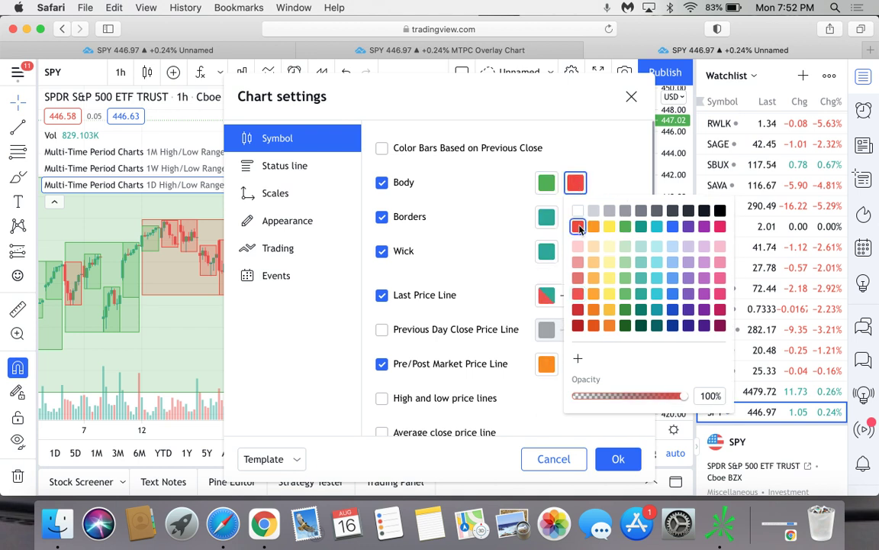
left_click(493, 196)
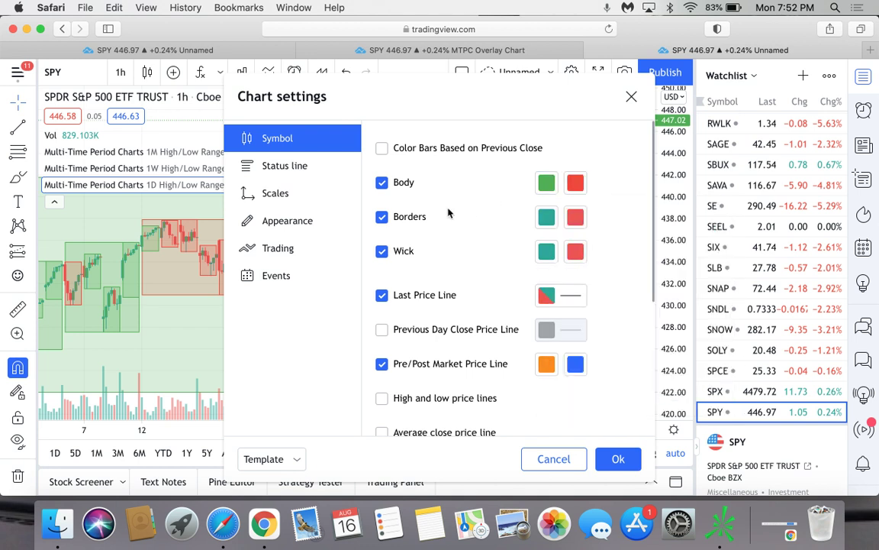
Step: Make the candle borders black for both rising and falling bars
left_click(546, 218)
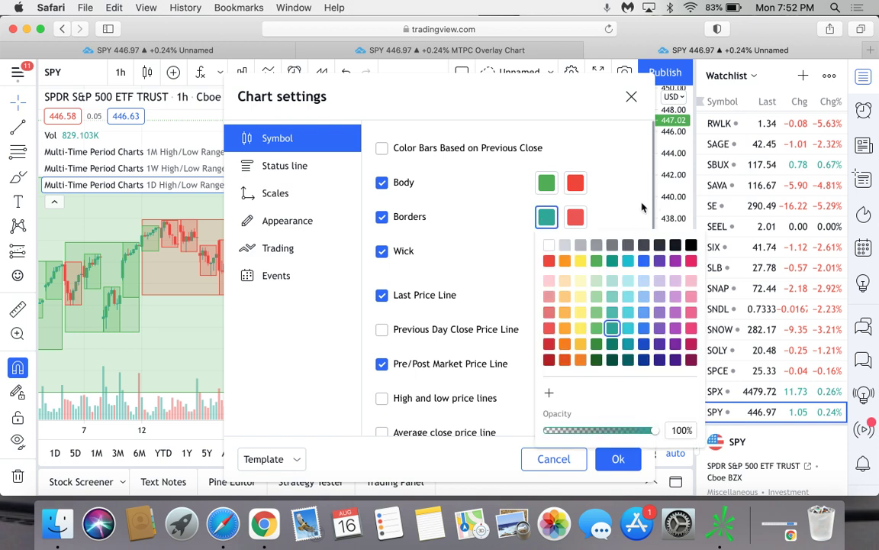
left_click(691, 245)
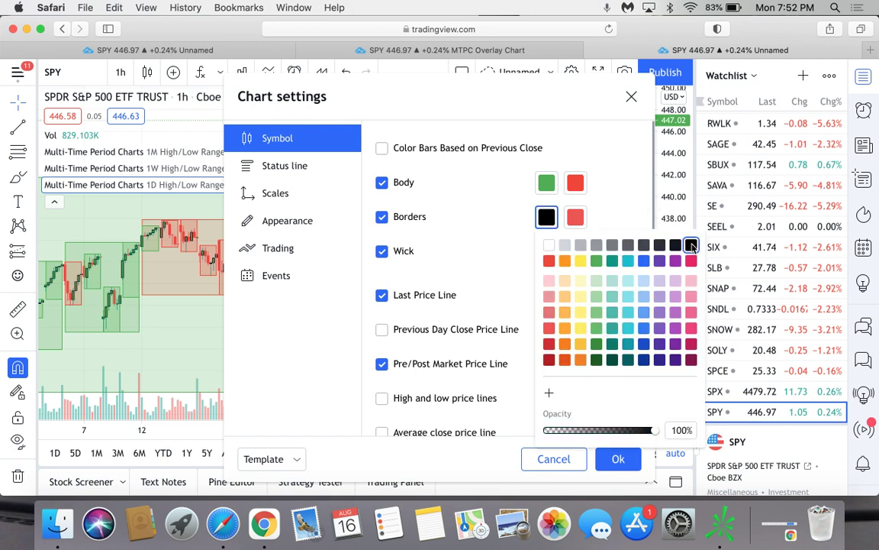
left_click(575, 218)
left_click(720, 245)
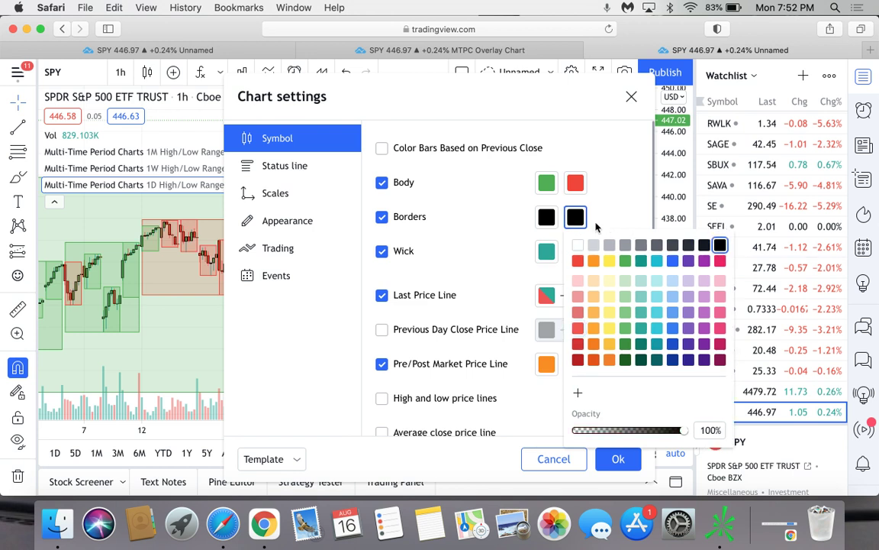
left_click(474, 261)
Step: Make both rising and falling candle wicks black and apply the new candle colours
left_click(546, 251)
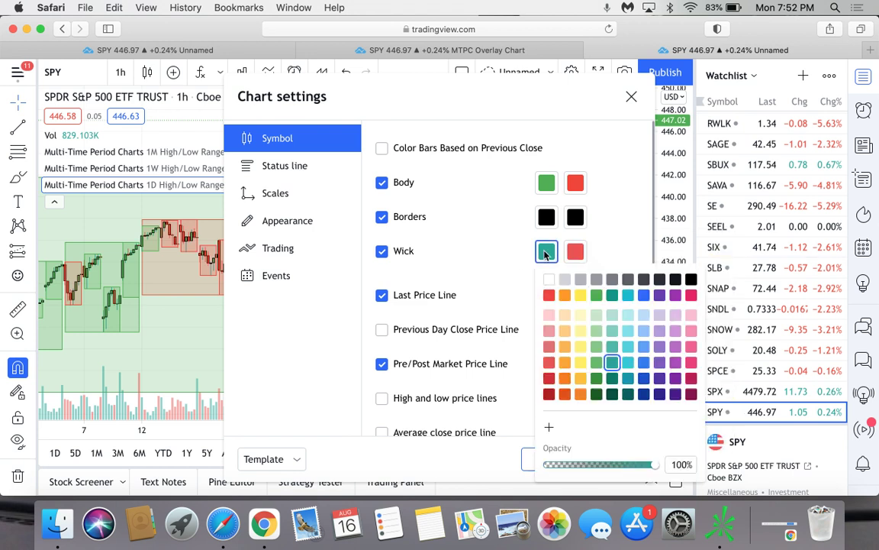
left_click(691, 279)
left_click(617, 246)
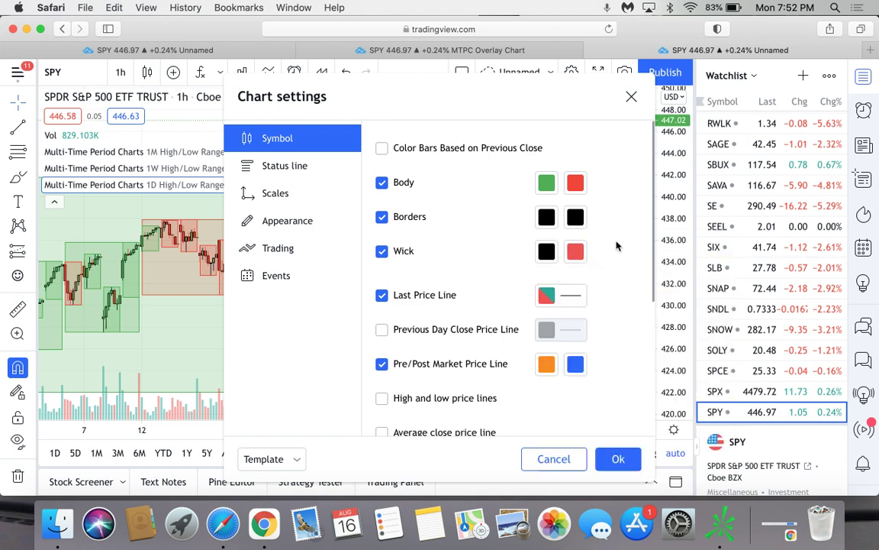
left_click(578, 253)
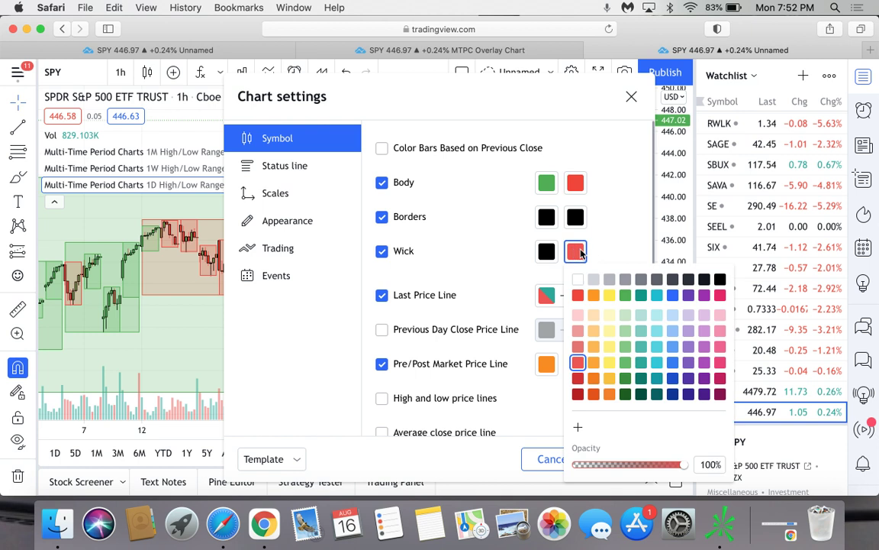
left_click(622, 240)
left_click(618, 460)
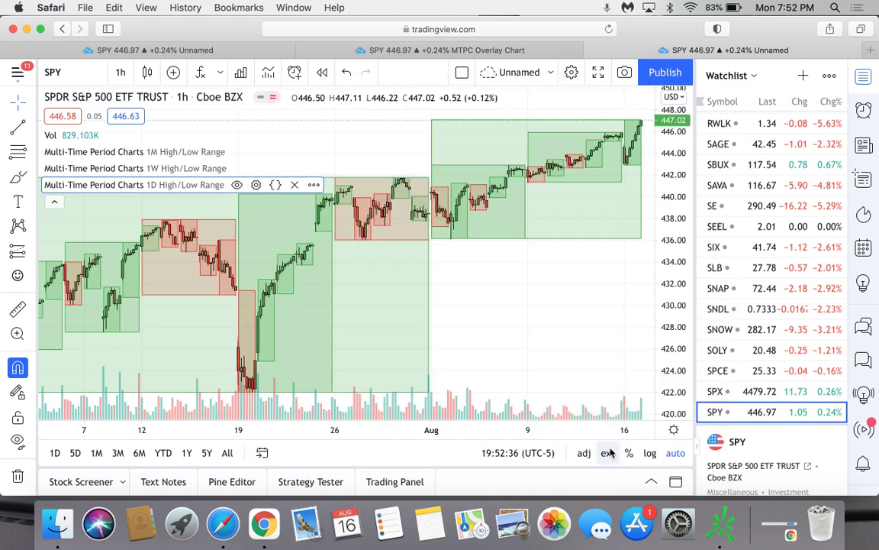
scroll(478, 309, "right", 10)
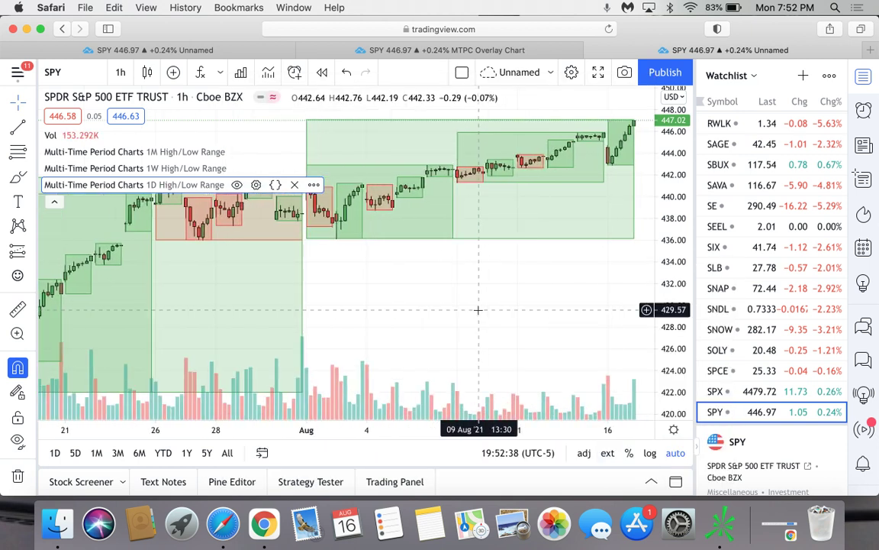
left_click_drag(675, 330, 674, 305)
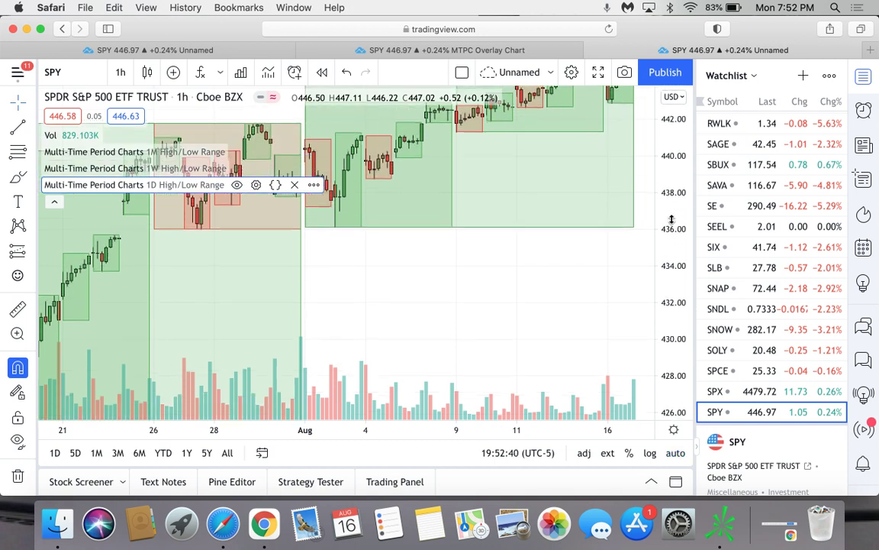
left_click_drag(567, 214, 560, 293)
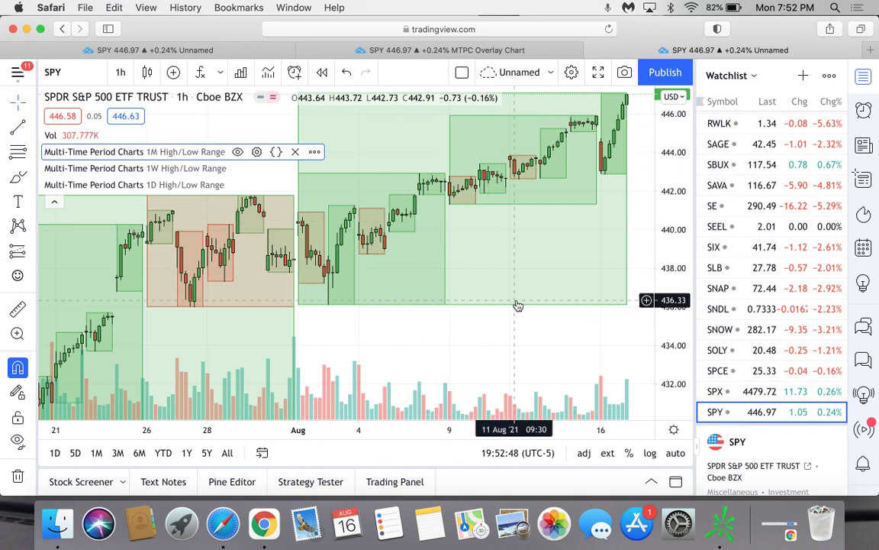
scroll(472, 333, "down", 6)
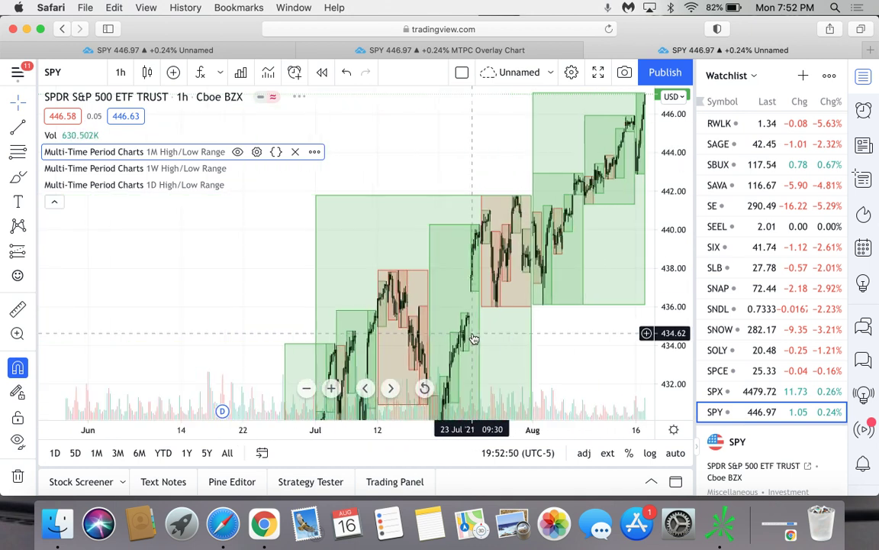
left_click_drag(674, 155, 673, 199)
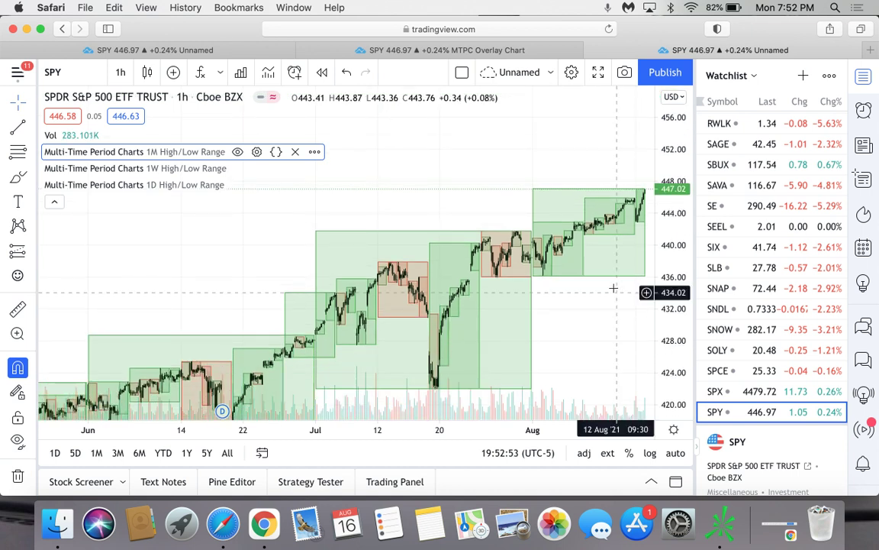
scroll(613, 288, "down", 4)
scroll(613, 288, "down", 3)
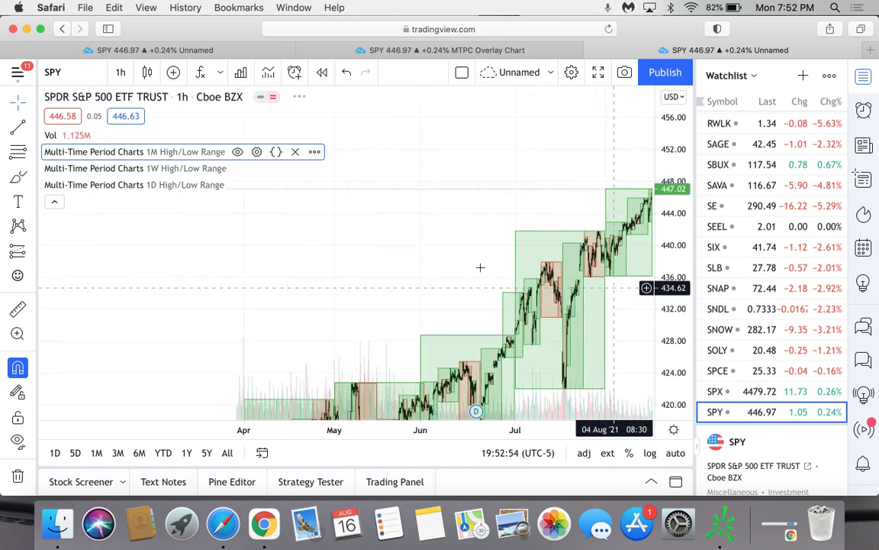
scroll(480, 267, "down", 3)
left_click_drag(366, 313, 367, 157)
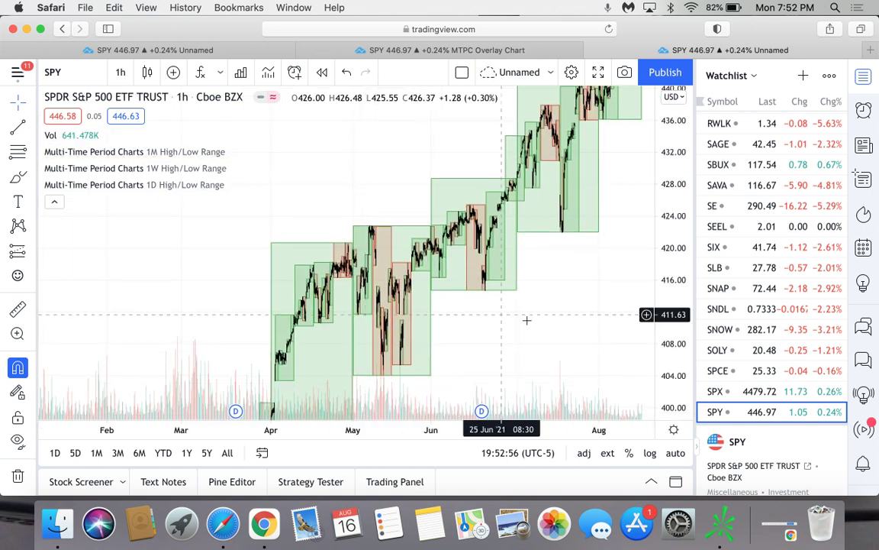
mouse_move(53, 178)
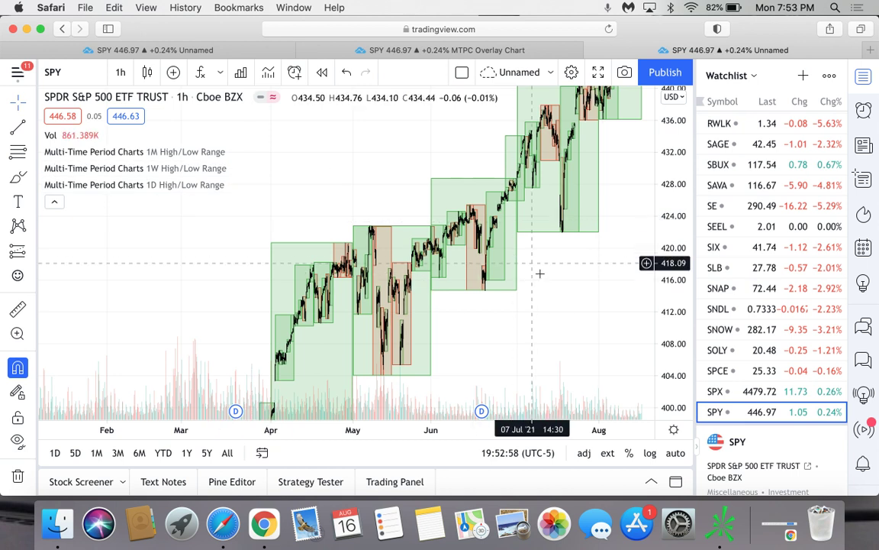
scroll(539, 273, "up", 5)
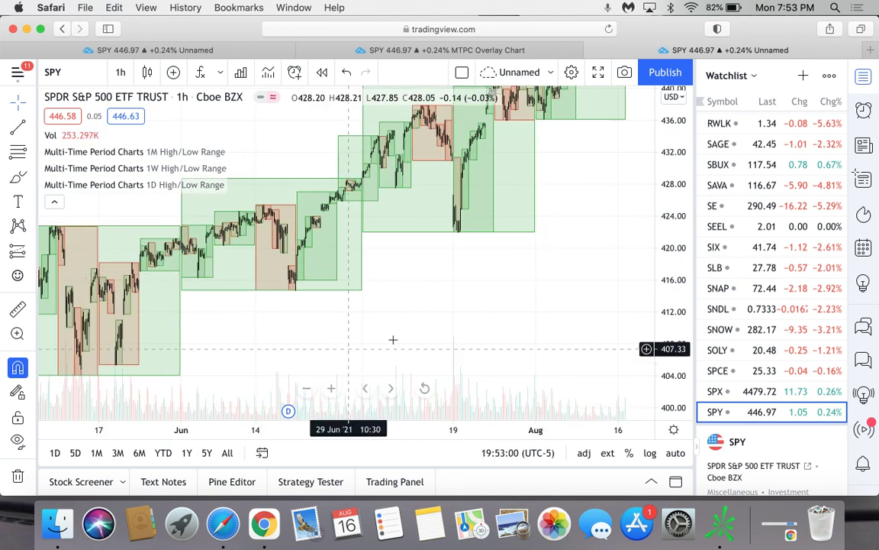